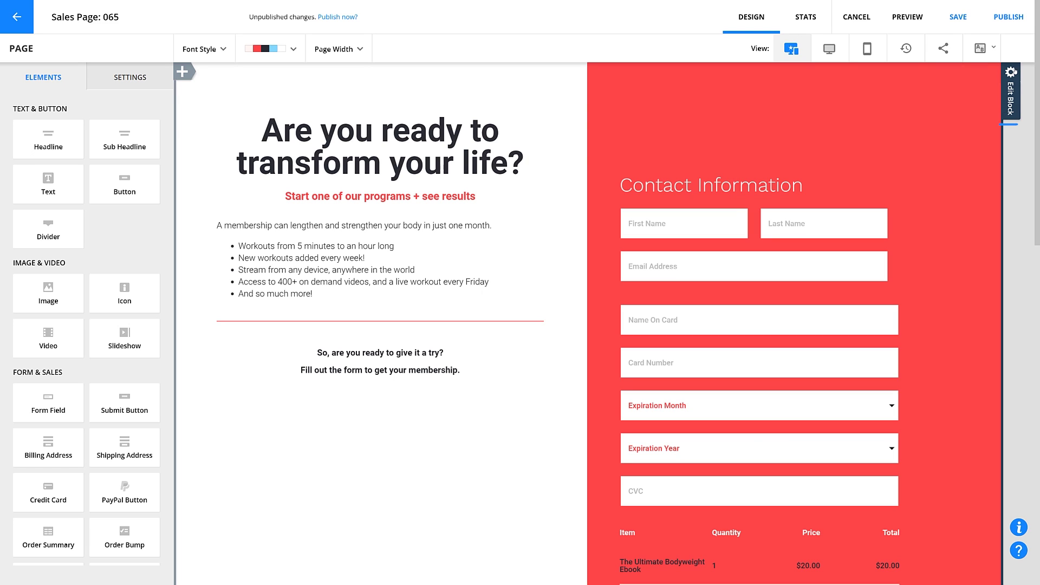
- Remove the Authorize.net Gateway from the sales block's payment settings and add the Dummy Gateway in its place
left_click(1012, 73)
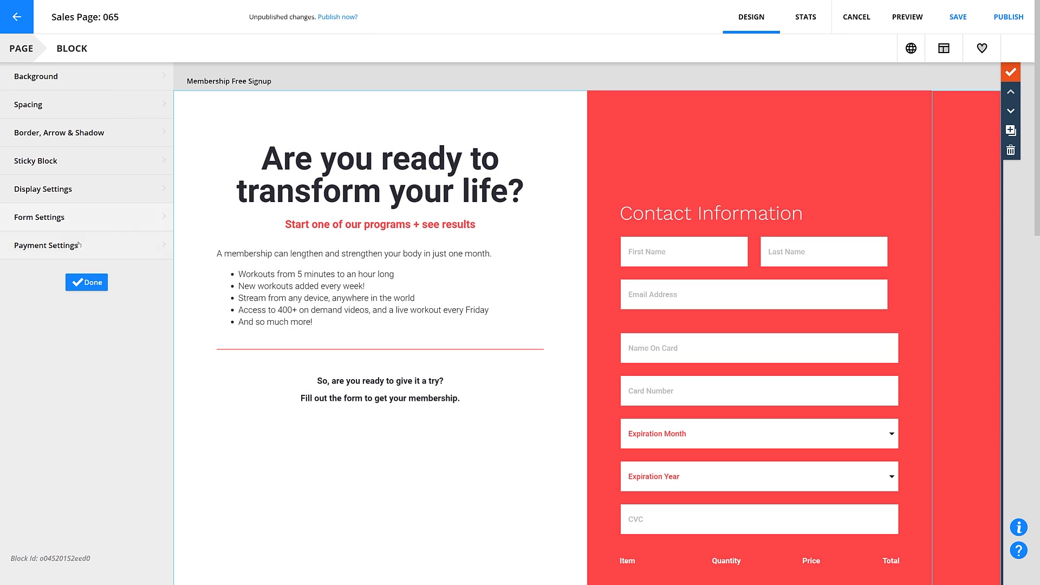
left_click(63, 247)
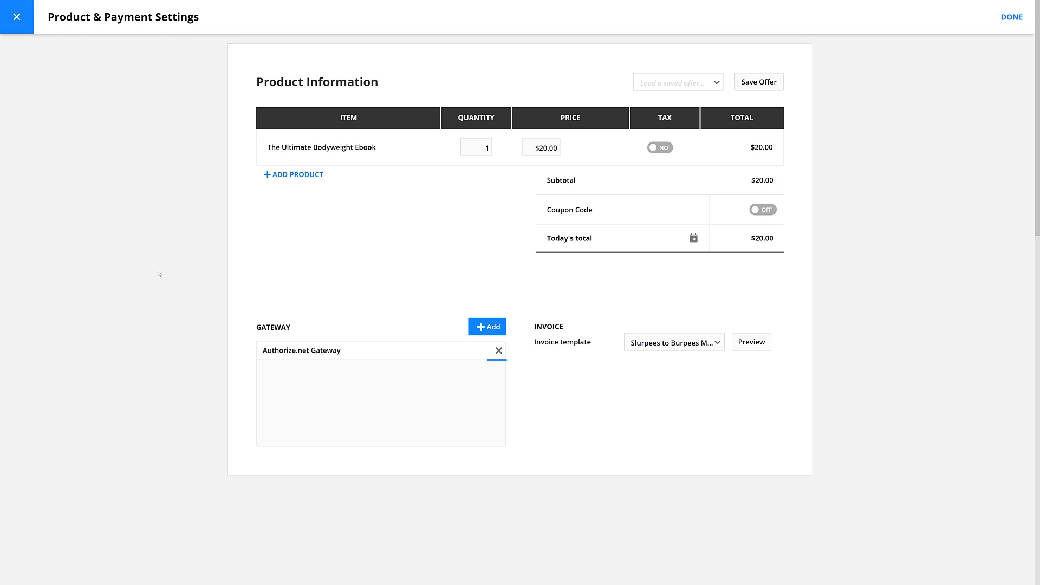
left_click(499, 352)
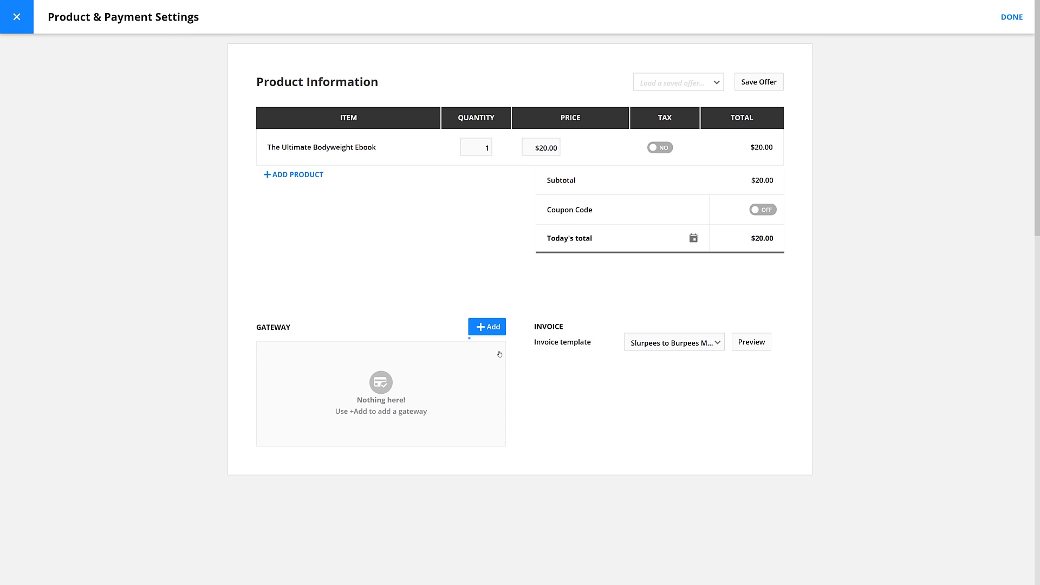
left_click(489, 327)
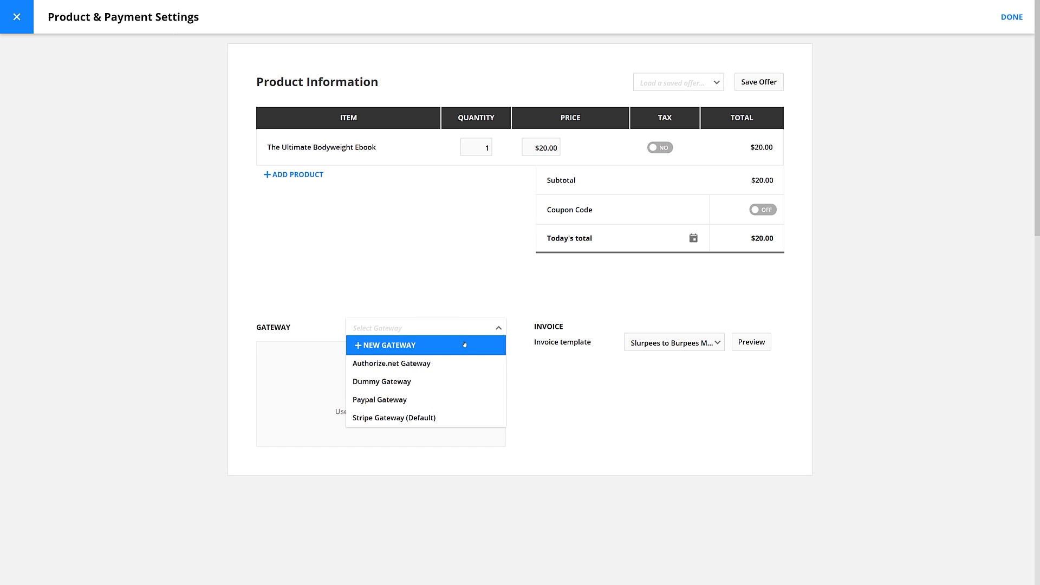
left_click(446, 382)
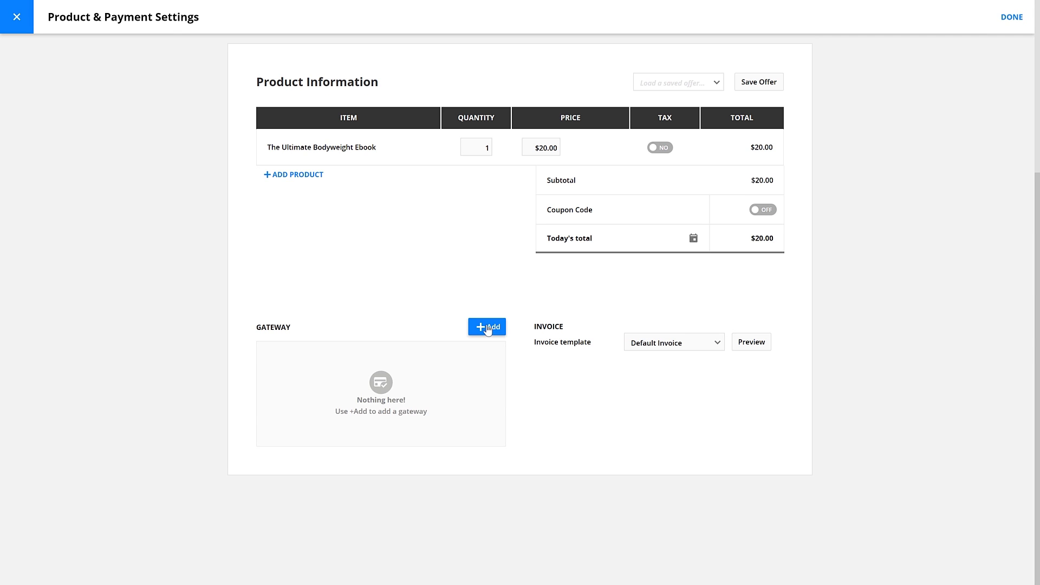
- Create a new payment gateway with Dummy Gateway as its type and save it
left_click(484, 327)
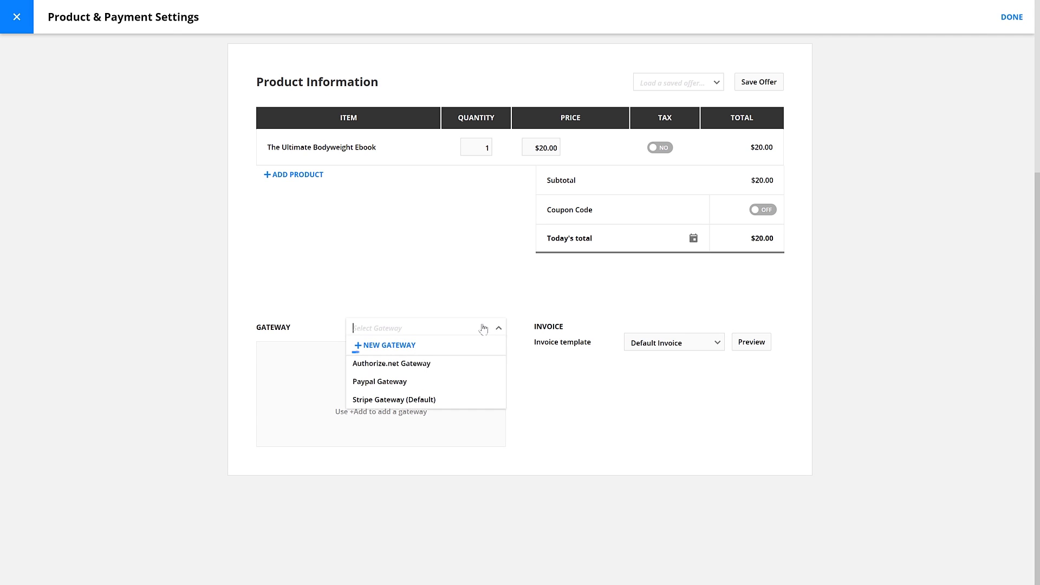
left_click(430, 348)
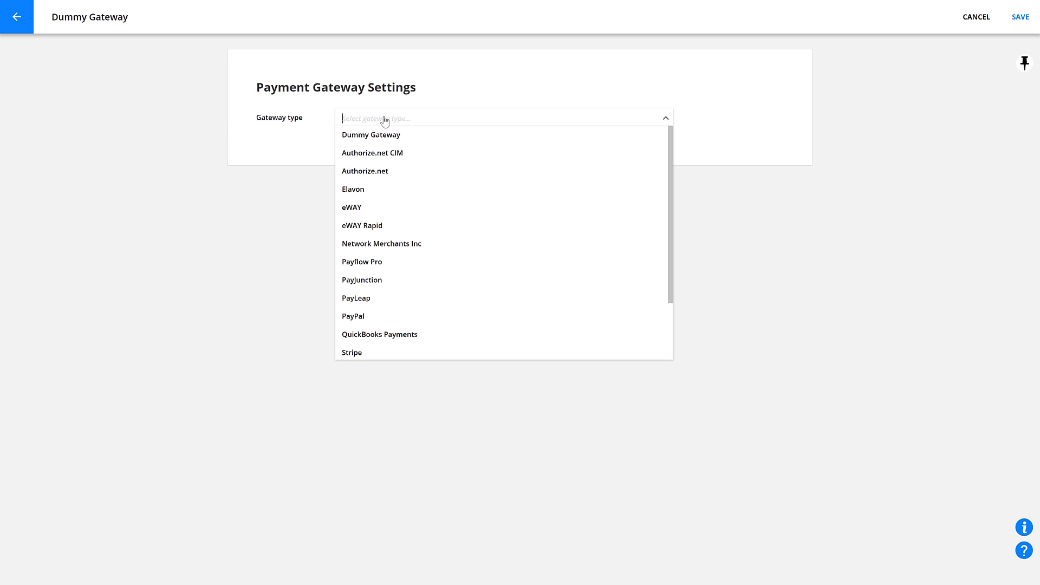
left_click(383, 135)
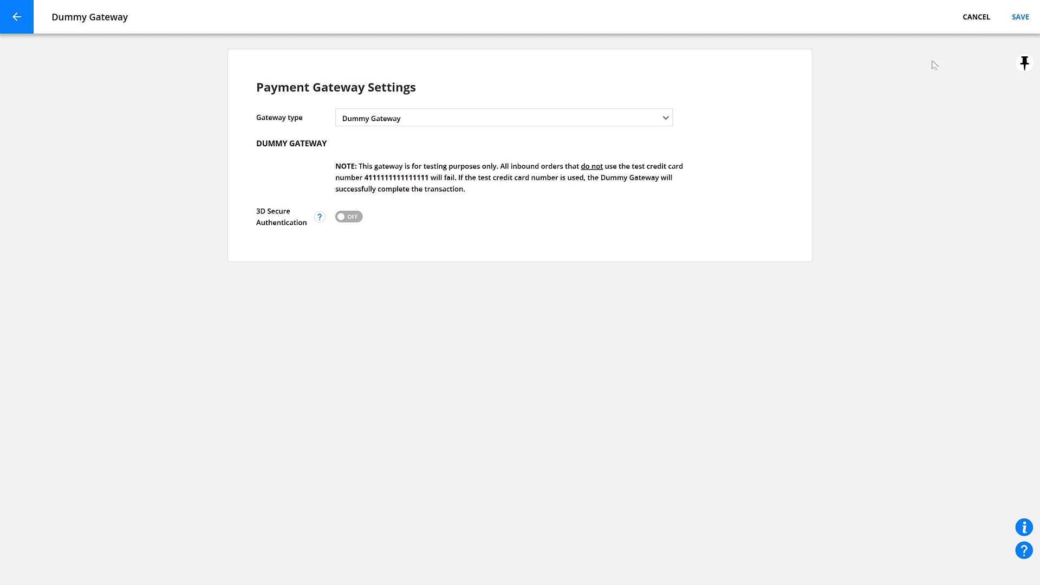
left_click(1009, 31)
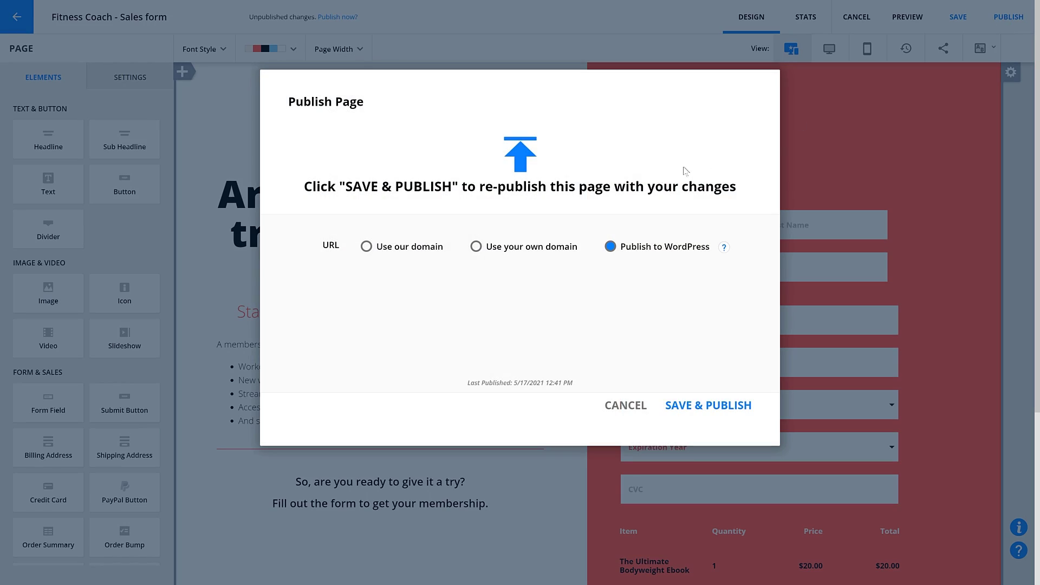
- Save and publish the page on the provider's own domain with the URL slurpeestoburpees.qwkcheckout.com/salespage
left_click(425, 251)
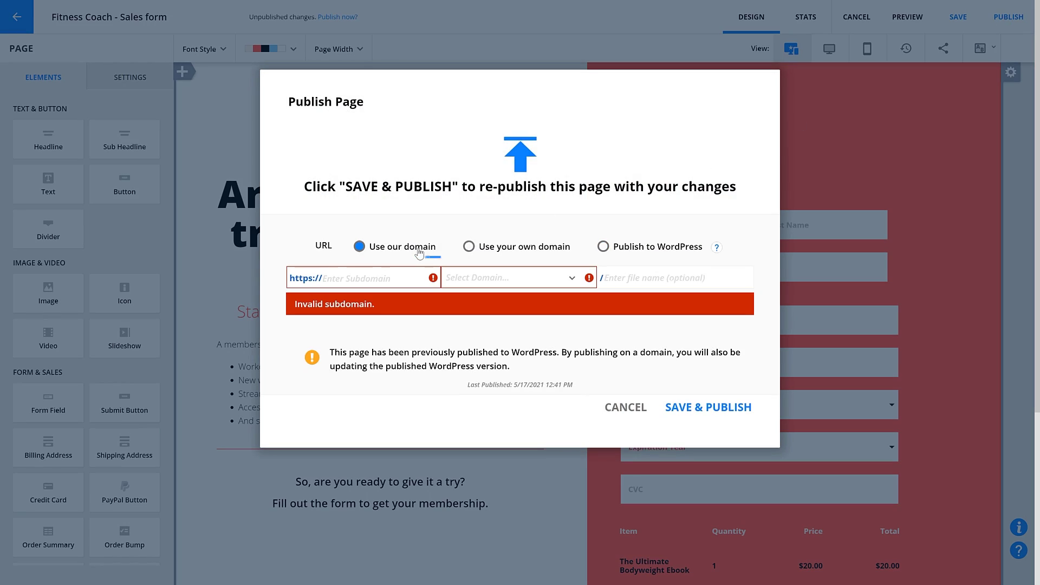
left_click(396, 277)
type("slurpeestoburpees")
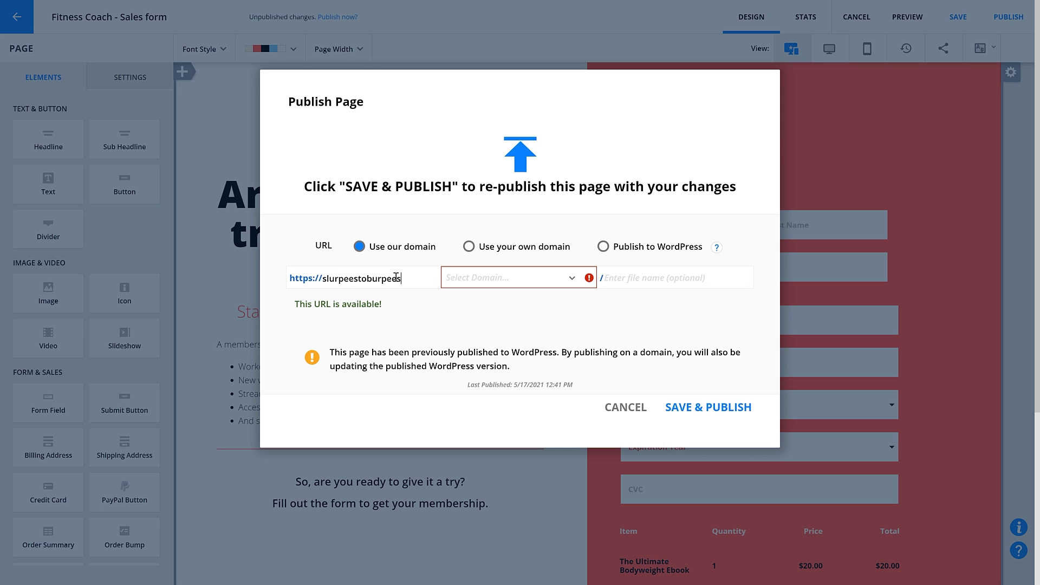
left_click(469, 279)
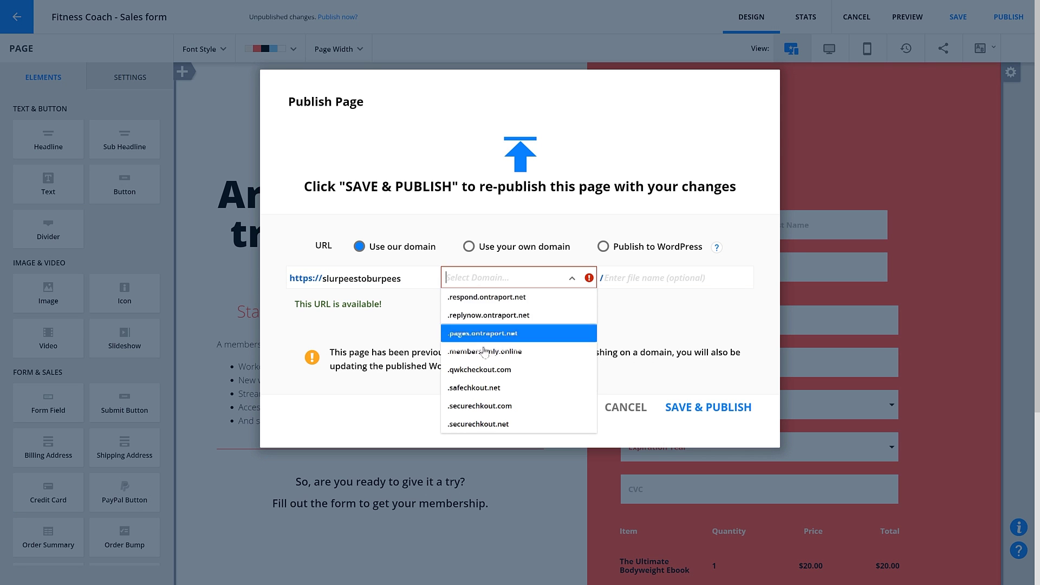
left_click(479, 370)
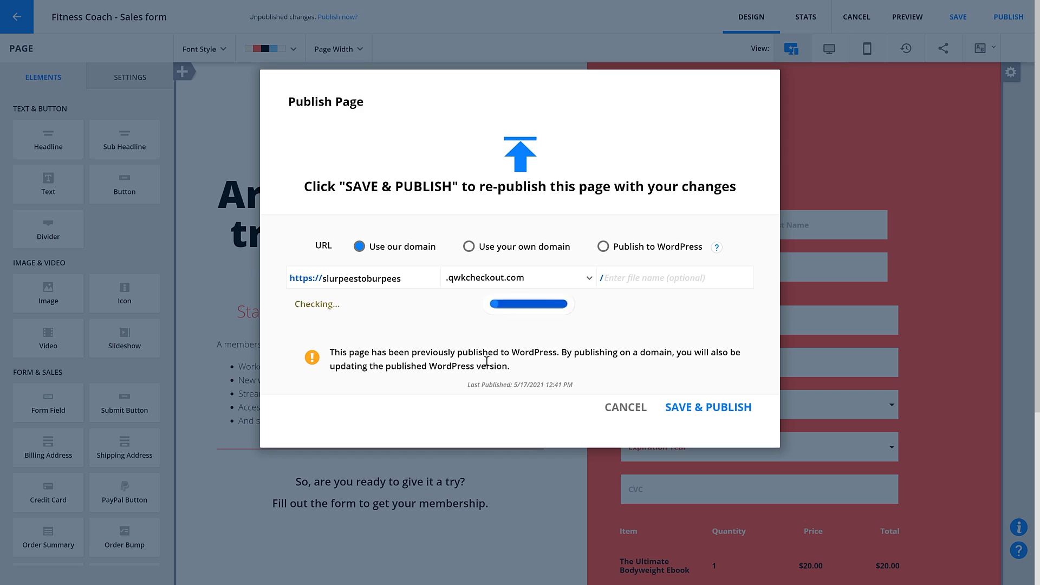
left_click(629, 276)
type("sales")
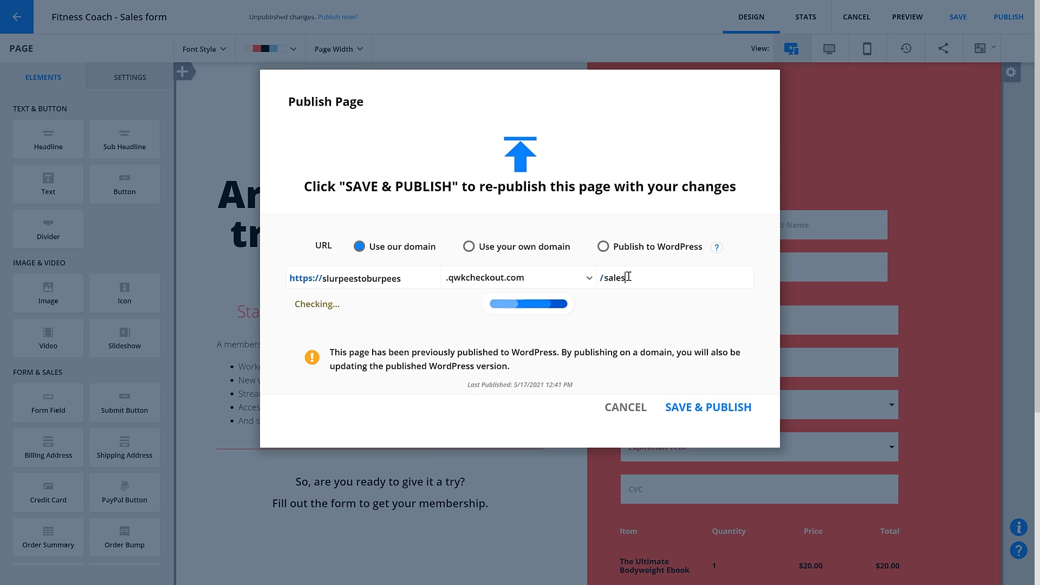
type("page")
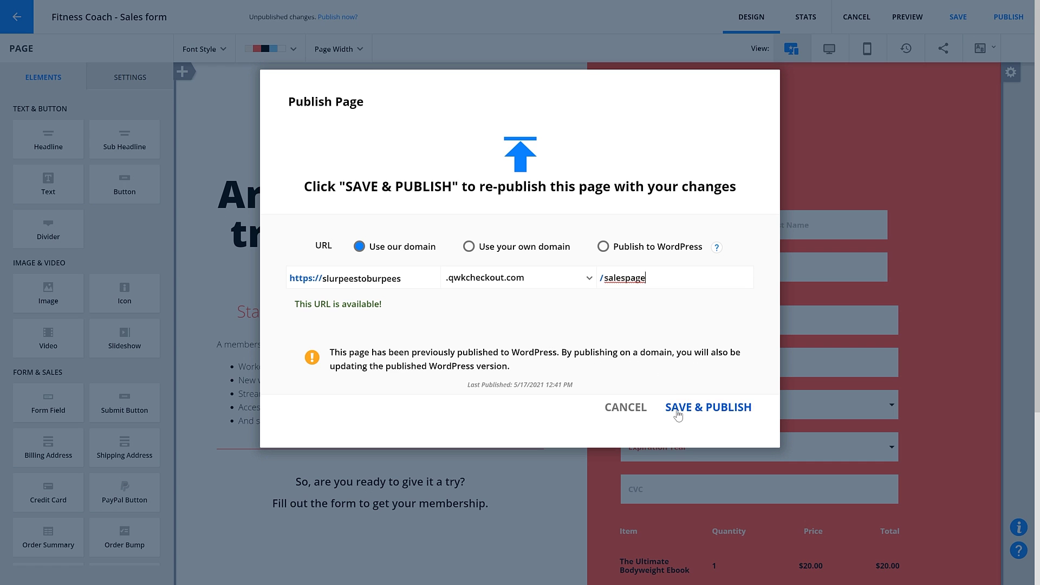
left_click(679, 412)
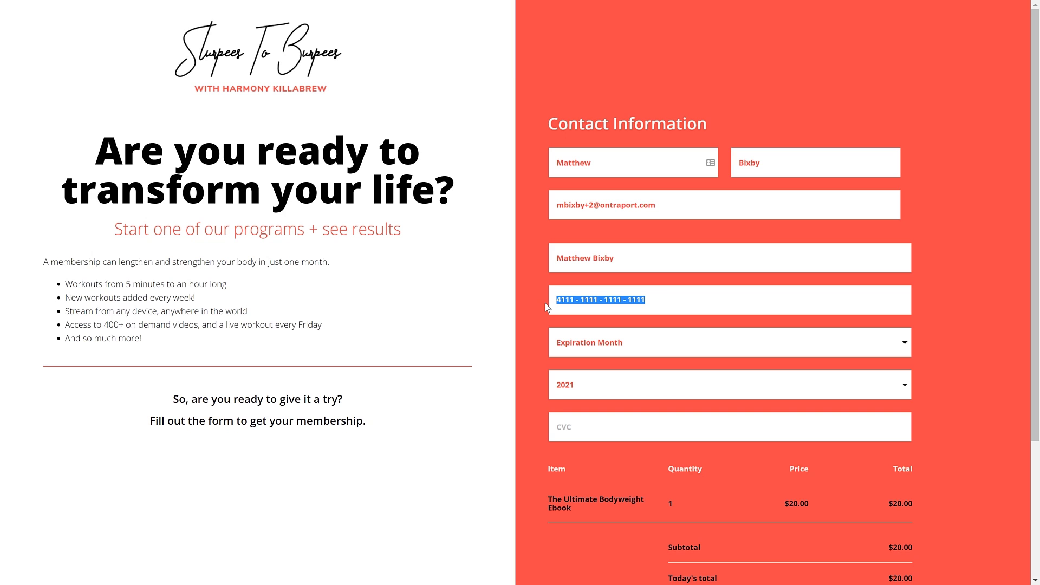
- Complete the published order form's card details with expiration month 10, year 2034 and the CVC, and submit the order
left_click(640, 351)
left_click(625, 299)
left_click(633, 391)
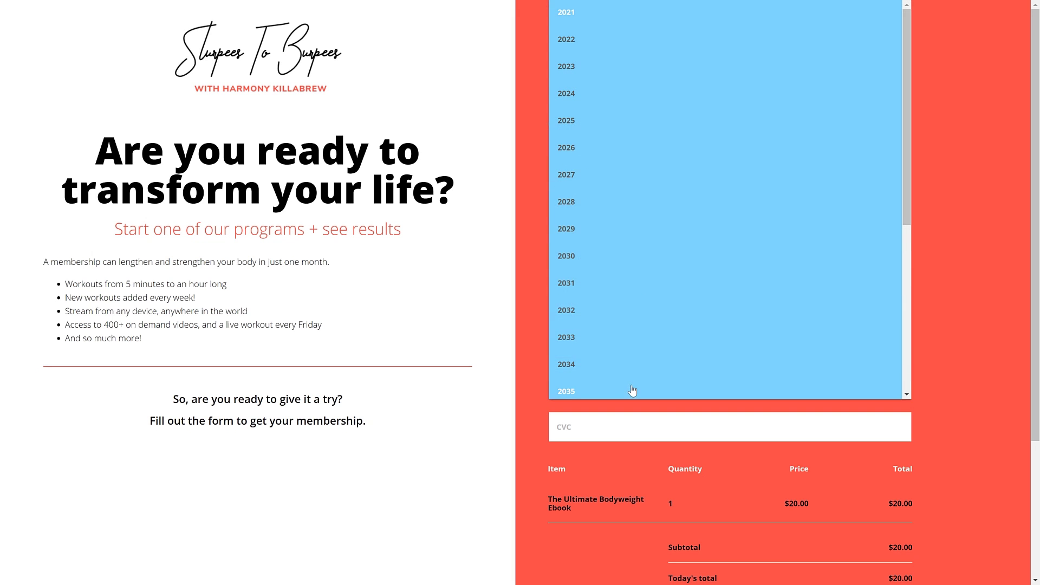
left_click(631, 366)
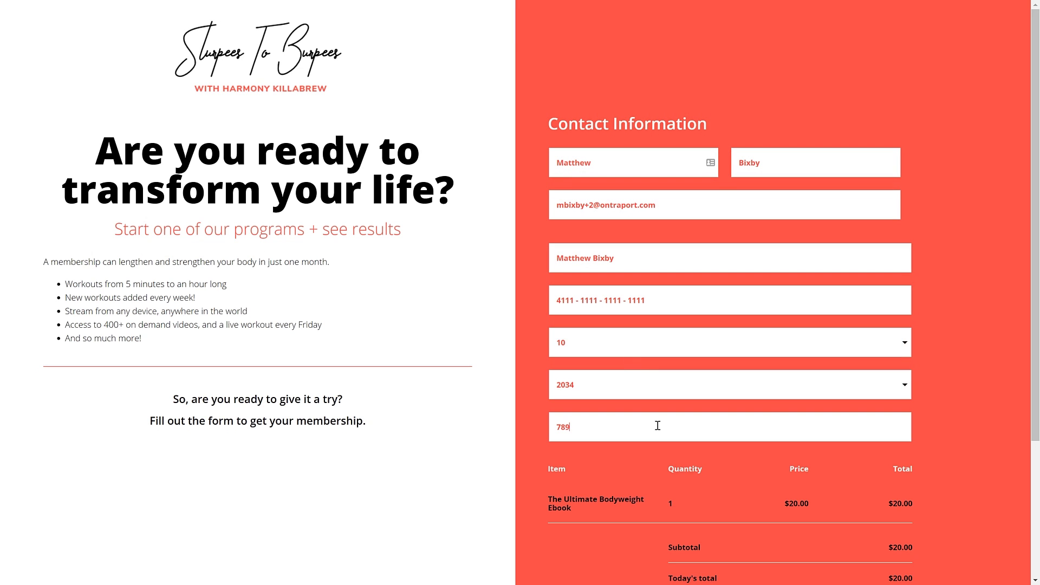
scroll(704, 454, "down", 2)
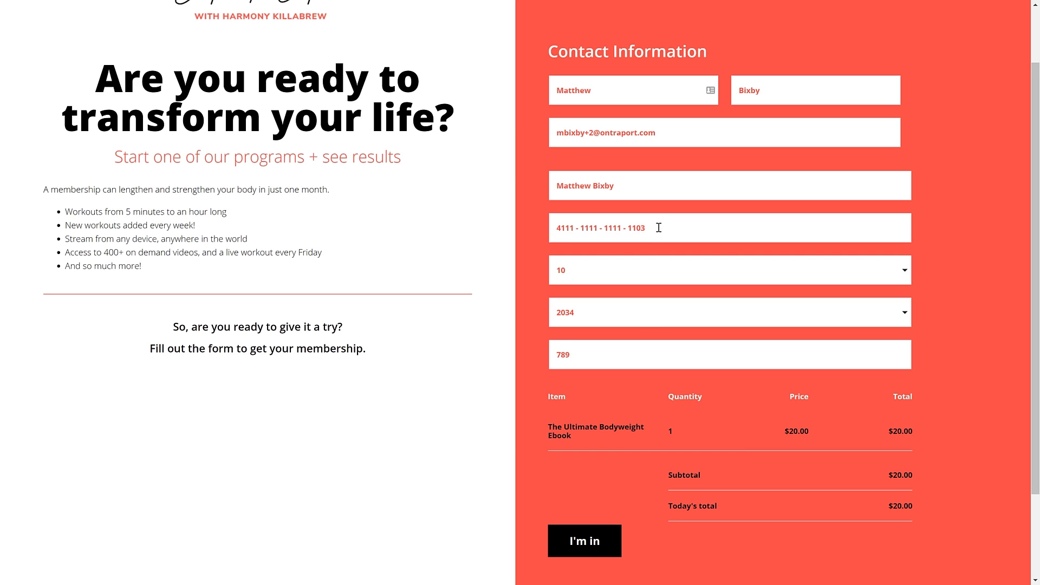
left_click(573, 537)
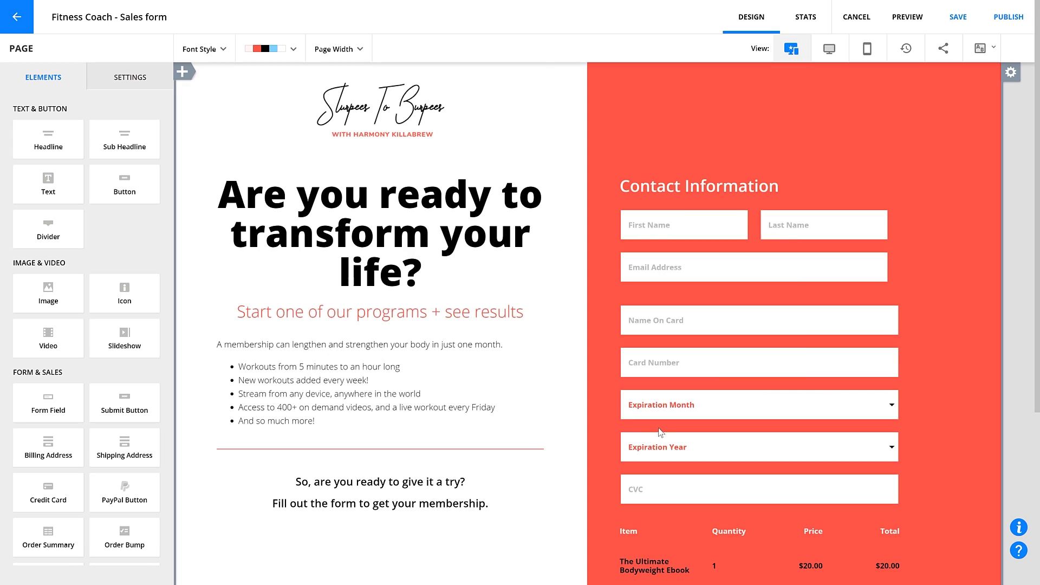
- Select the sales page's "I'm in" submit button for editing and open its form settings
scroll(661, 432, "down", 5)
left_click(656, 432)
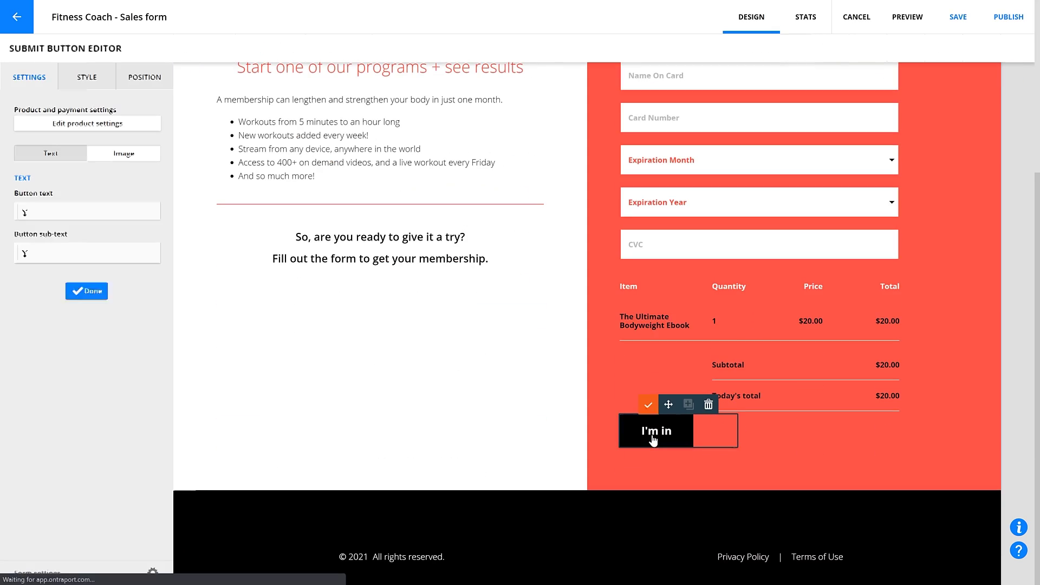
left_click(153, 573)
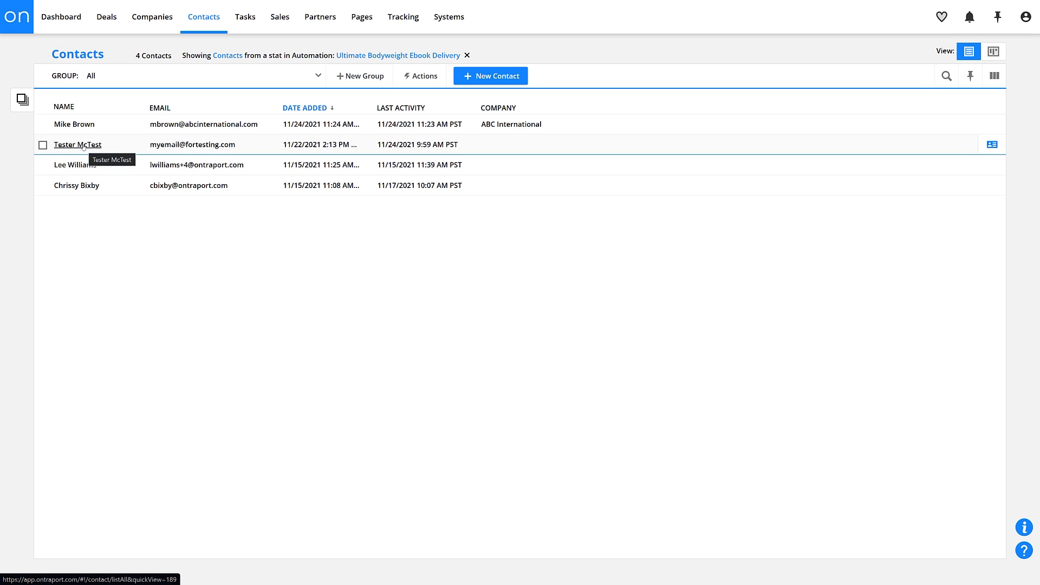
- Return to the Ultimate Bodyweight Ebook Delivery performance report and try the All Time Data and Today date ranges
key("alt+Left")
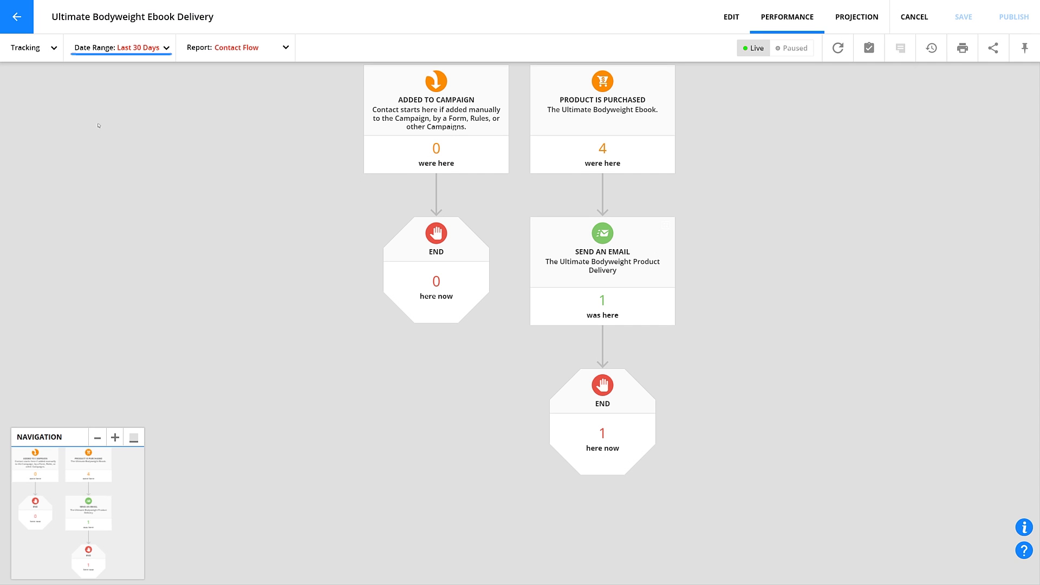
left_click(130, 55)
left_click(118, 82)
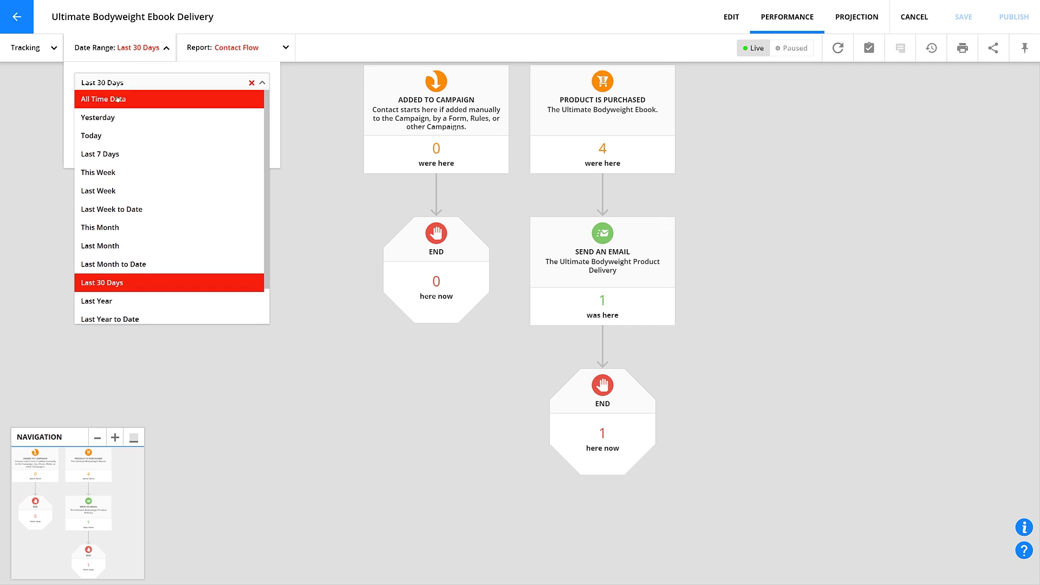
left_click(117, 98)
left_click(118, 83)
left_click(113, 133)
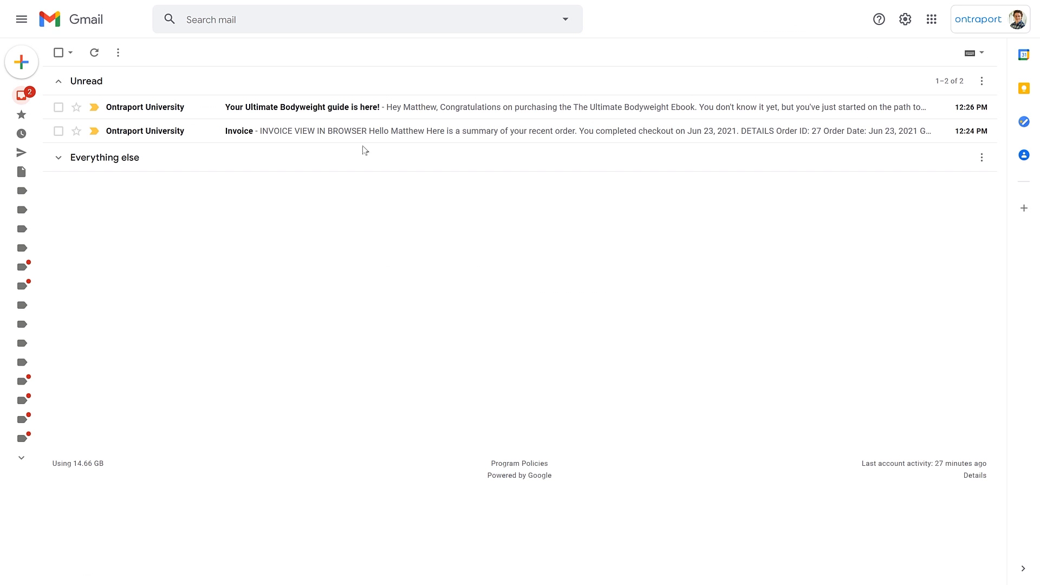
- Switch to Gmail, read through the Invoice email from Ontraport University, and return to the inbox
left_click(343, 135)
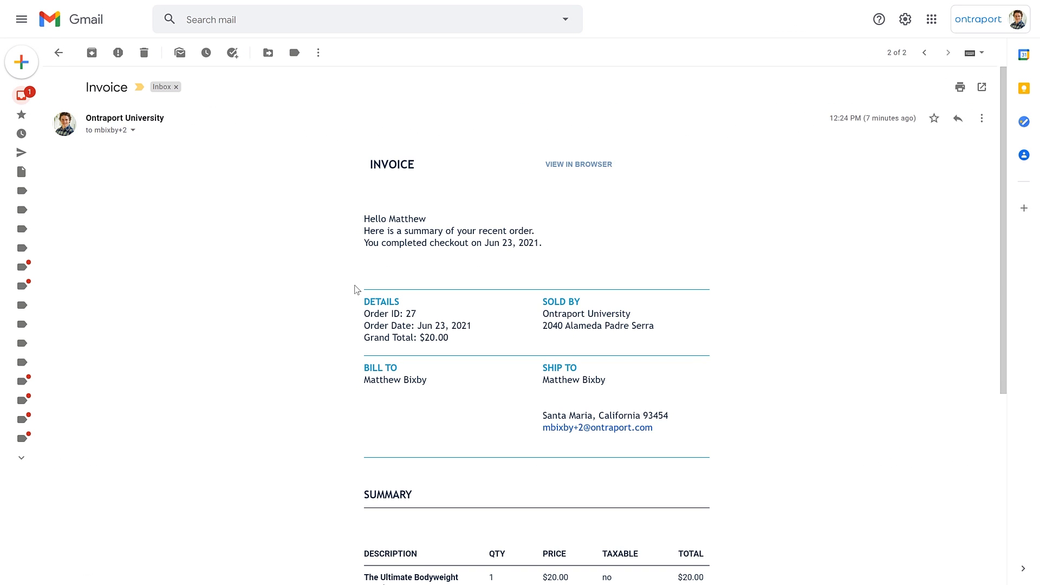
scroll(355, 290, "down", 4)
scroll(355, 290, "up", 4)
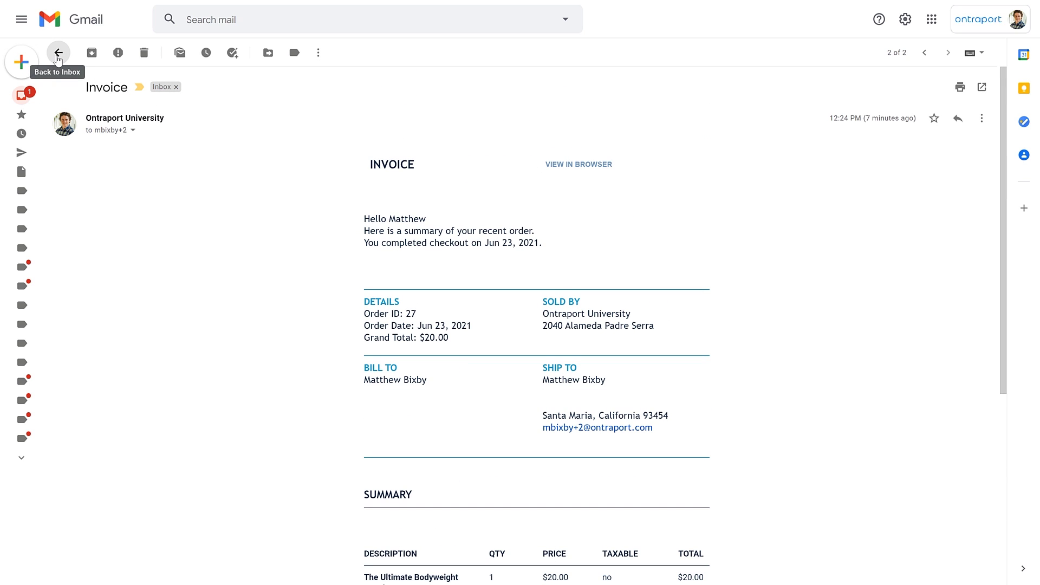
left_click(59, 54)
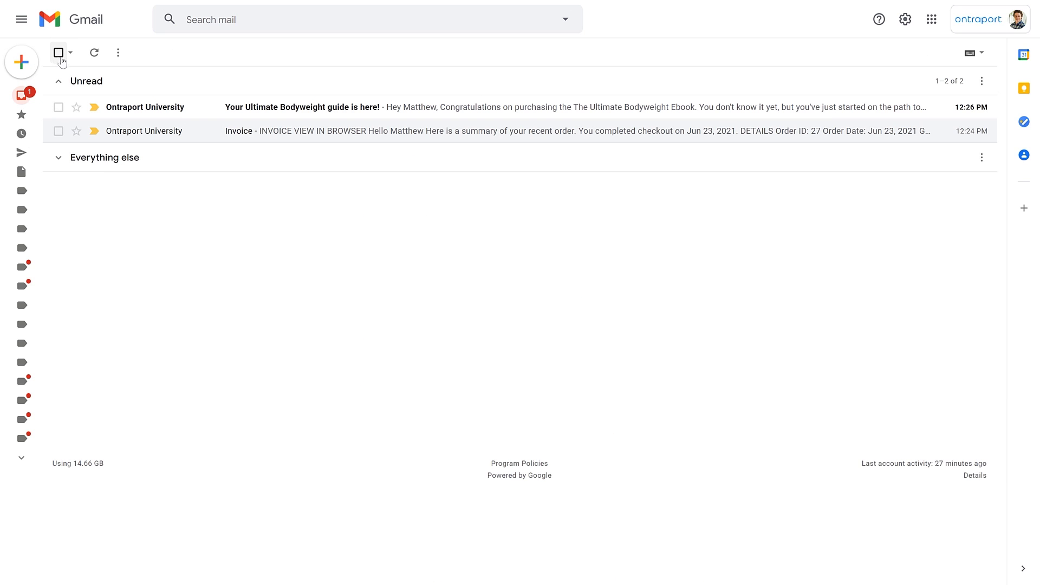
- Open the email "Your Ultimate Bodyweight guide is here!", examine its ebook download link, and return to the inbox
left_click(248, 106)
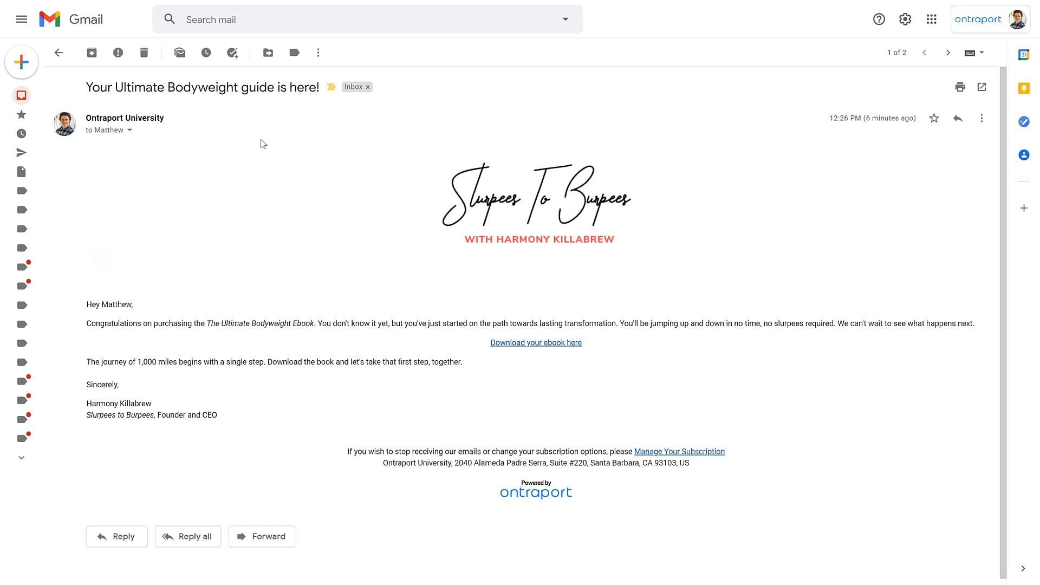
scroll(278, 234, "down", 1)
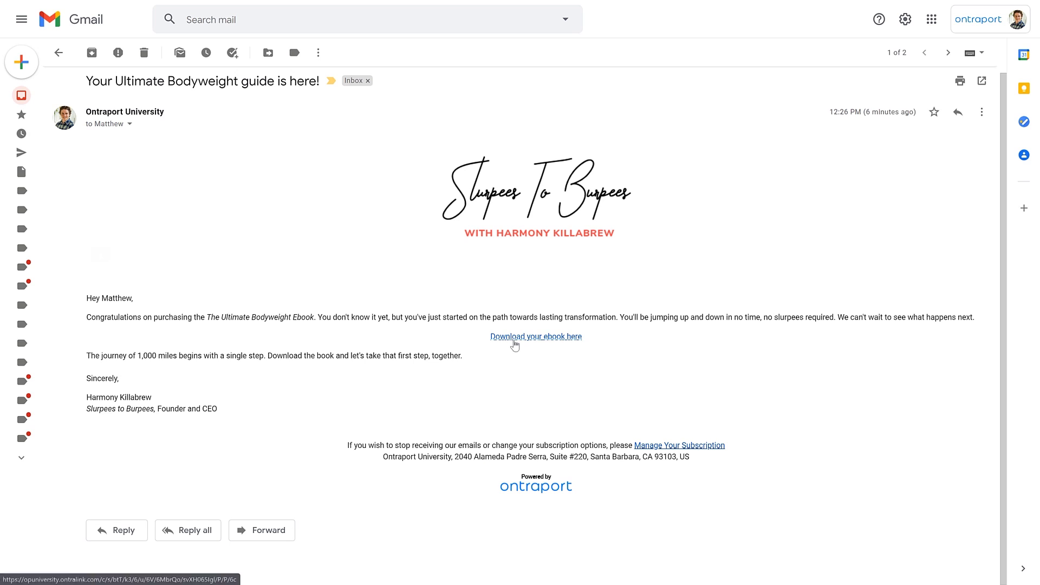
mouse_move(513, 343)
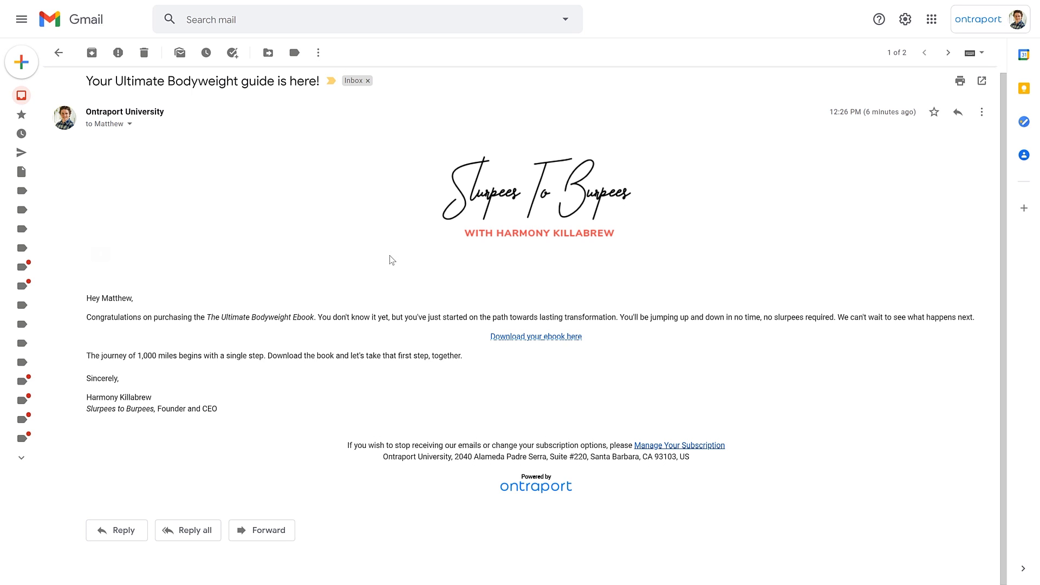
left_click(59, 53)
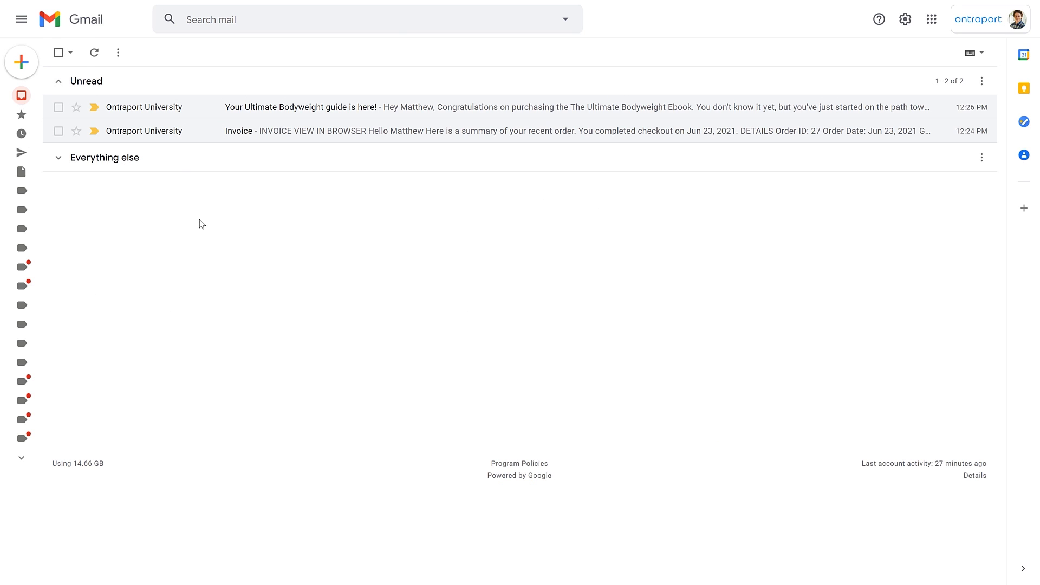